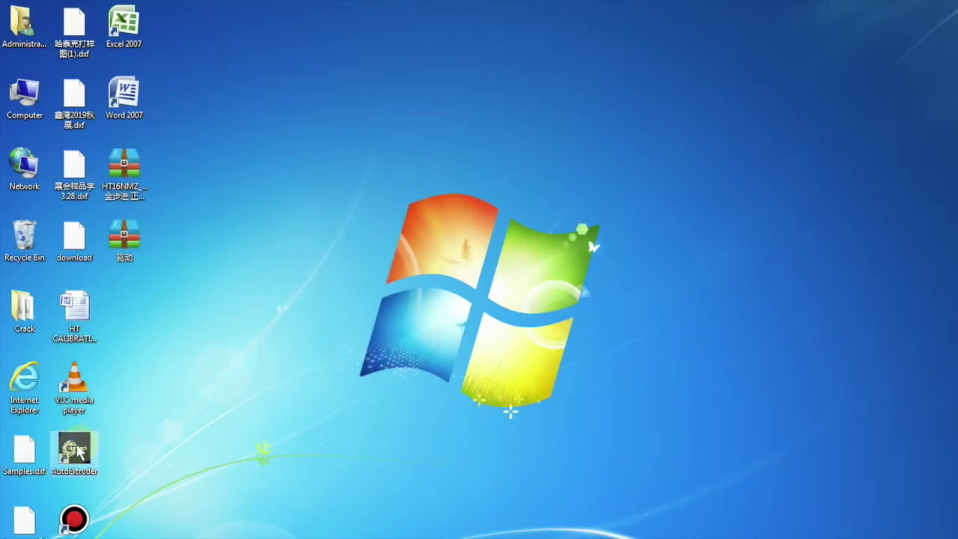
Launch AutoExtruder and open Samples.dxf, dismissing the illegal slot warning.
double_click(75, 451)
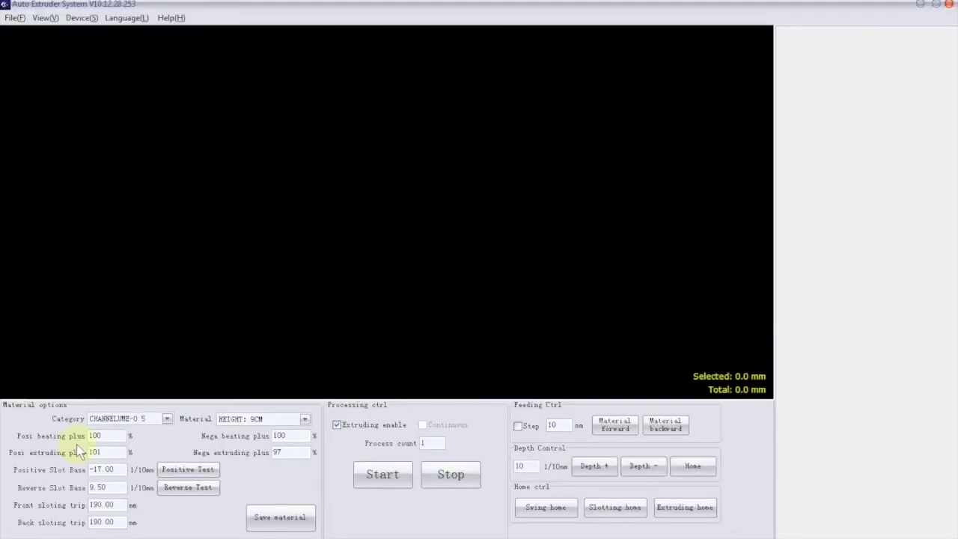
left_click(17, 19)
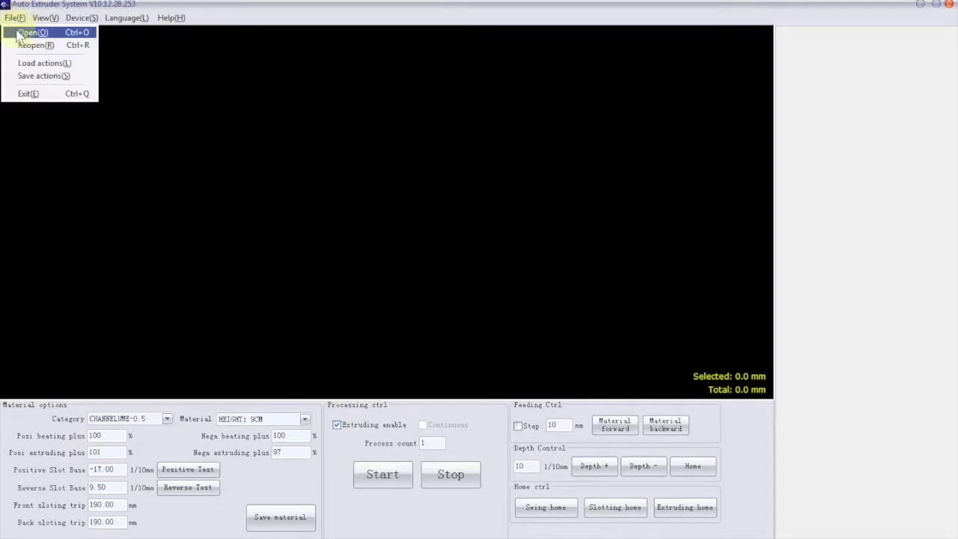
left_click(20, 33)
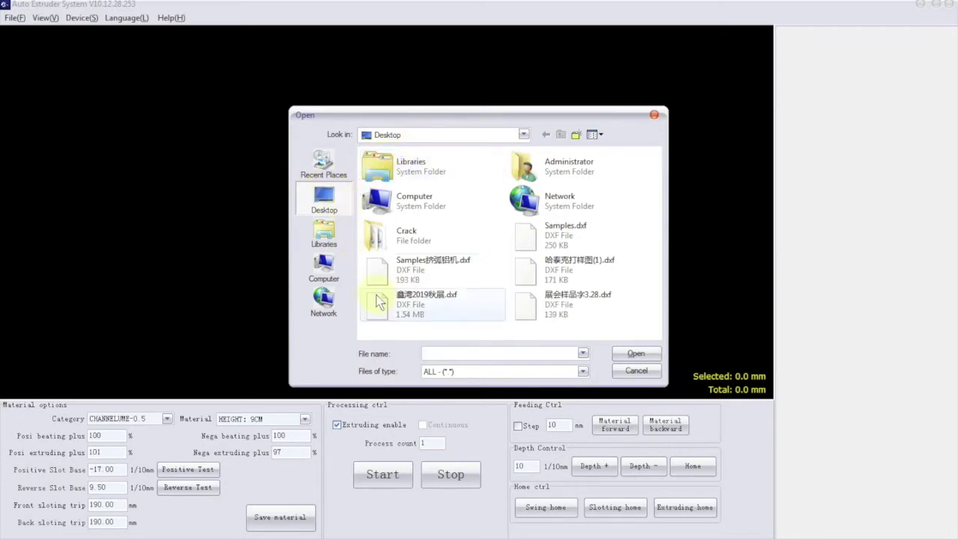
double_click(554, 239)
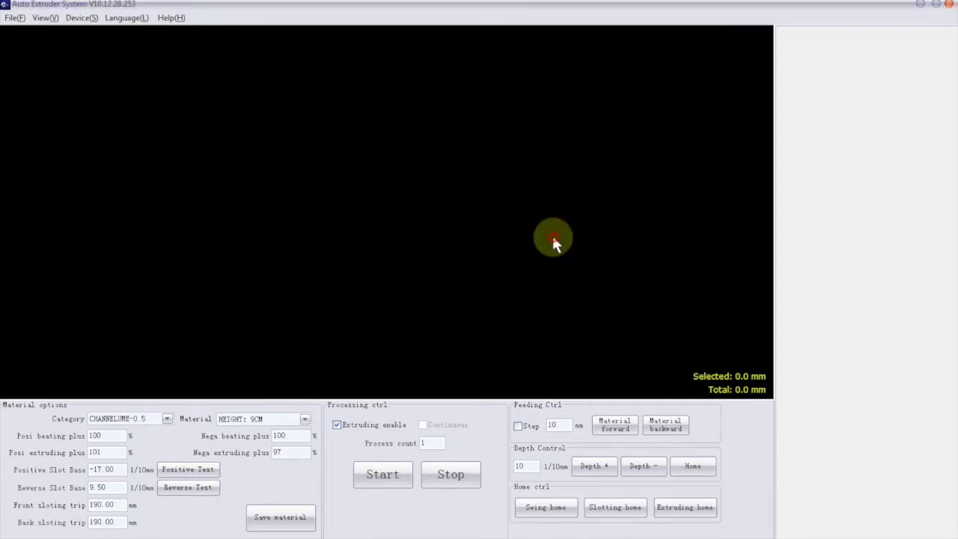
left_click(557, 336)
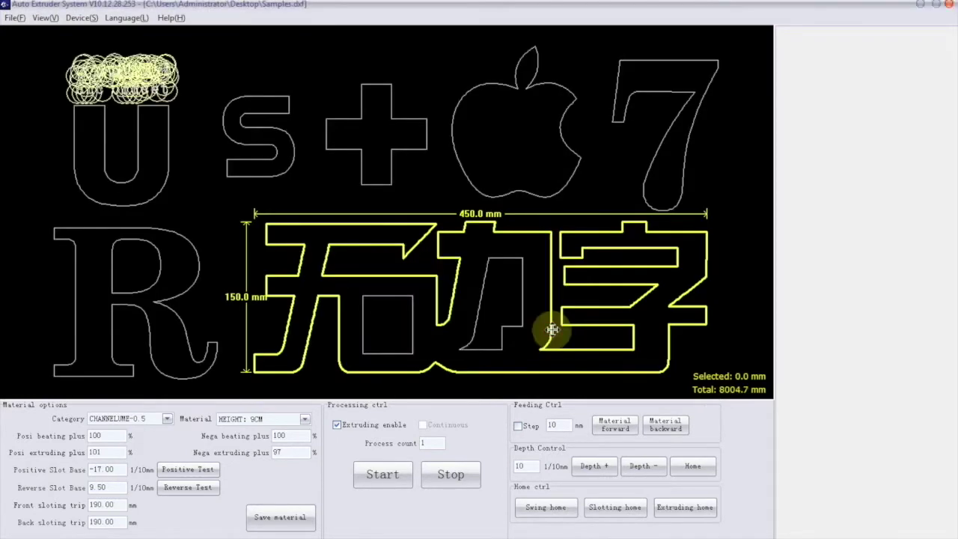
left_click(74, 18)
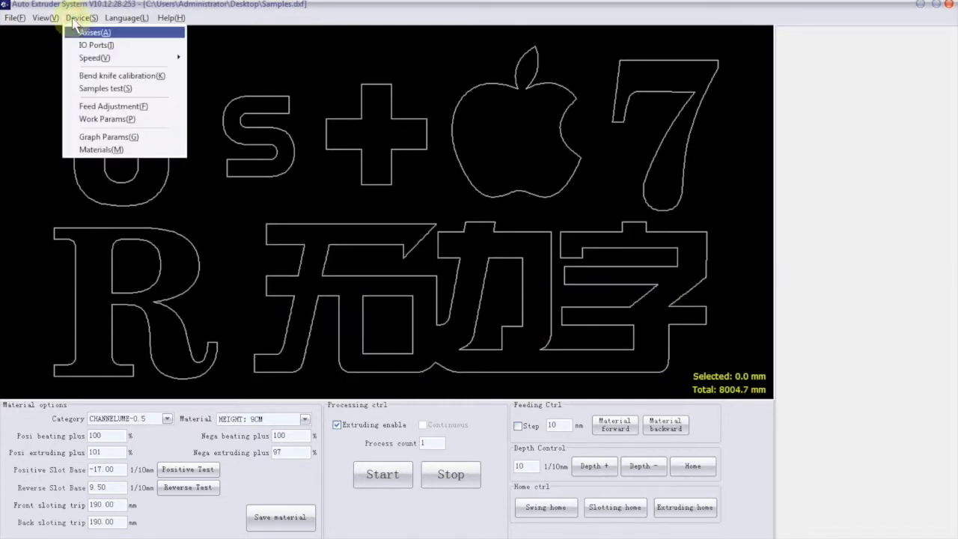
Save the CHANNELUME-0.5 HEIGHT: 9CM material with the Laser machine word face.
left_click(101, 149)
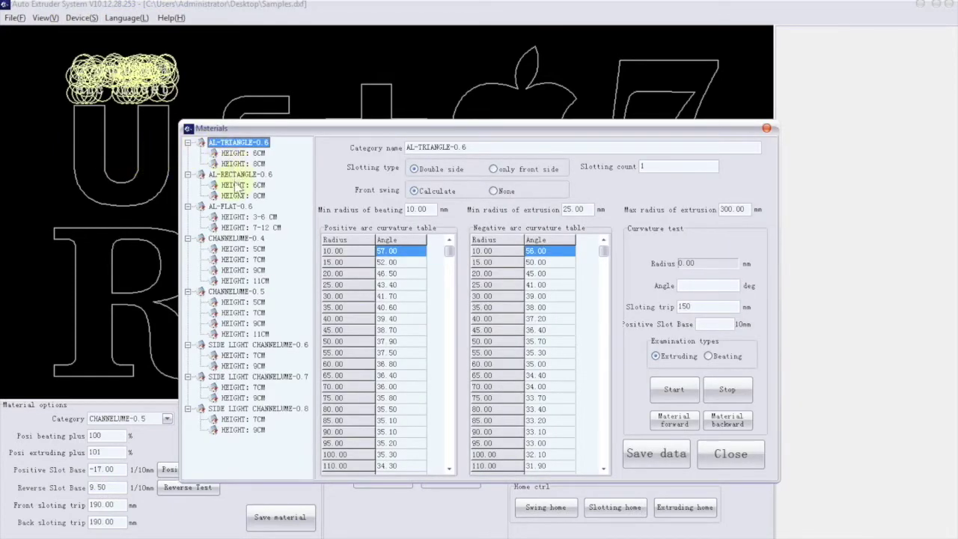
left_click(238, 292)
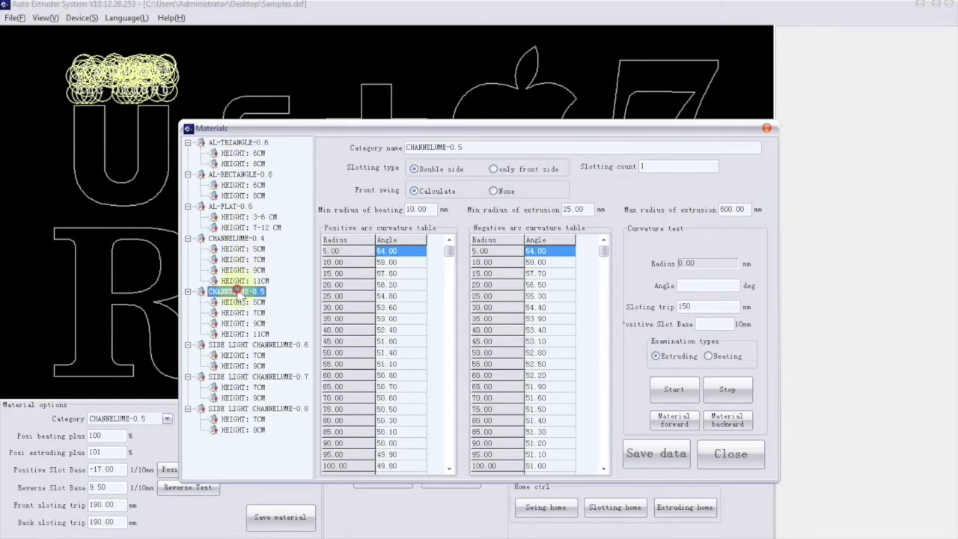
left_click(243, 324)
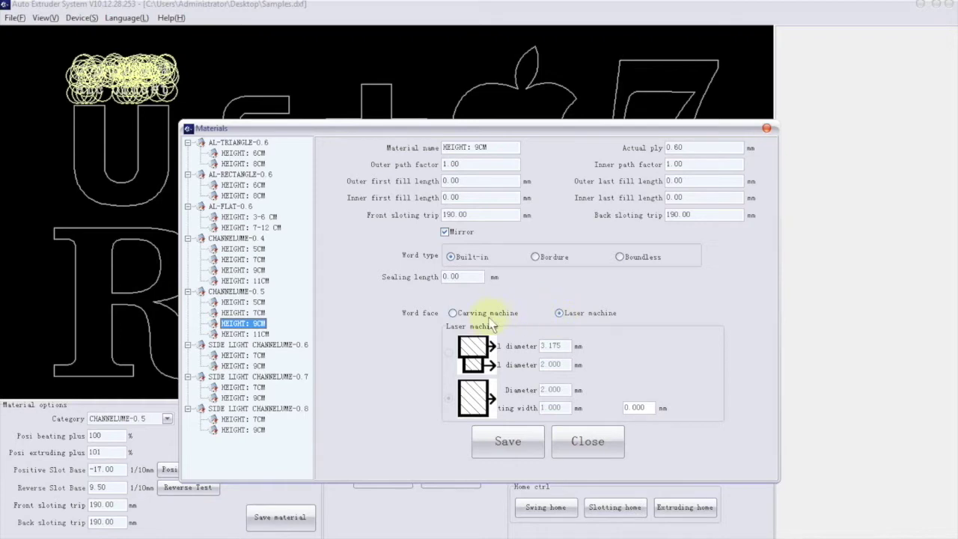
left_click(453, 313)
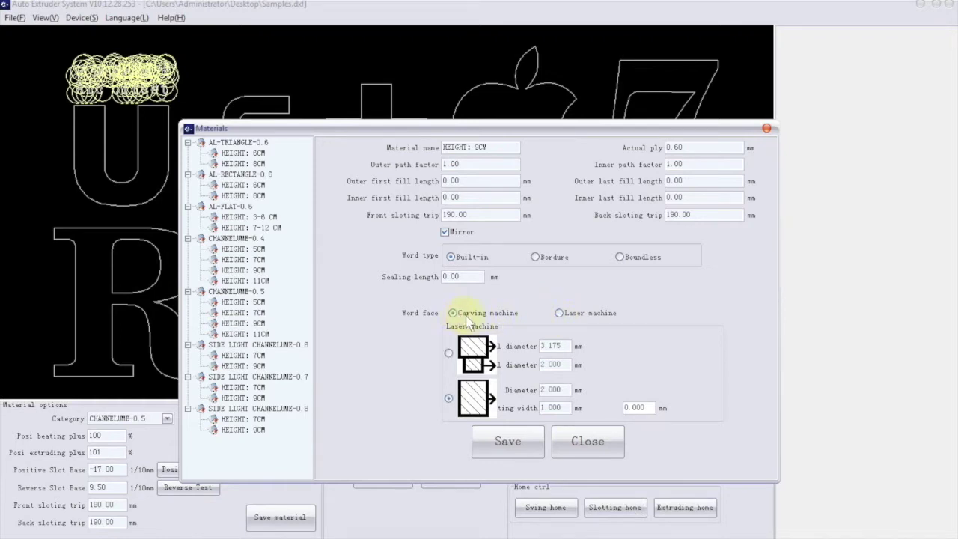
left_click(560, 314)
left_click(517, 447)
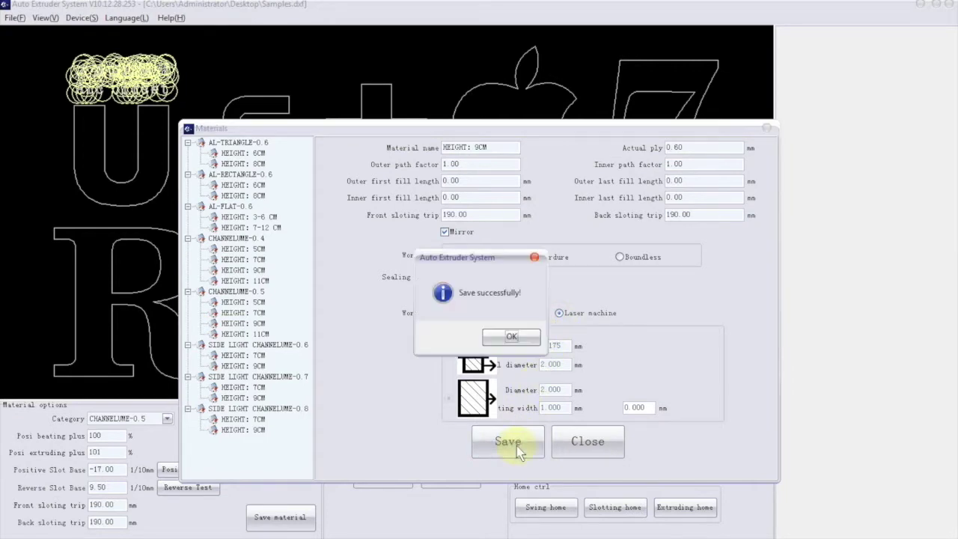
left_click(511, 336)
left_click(167, 421)
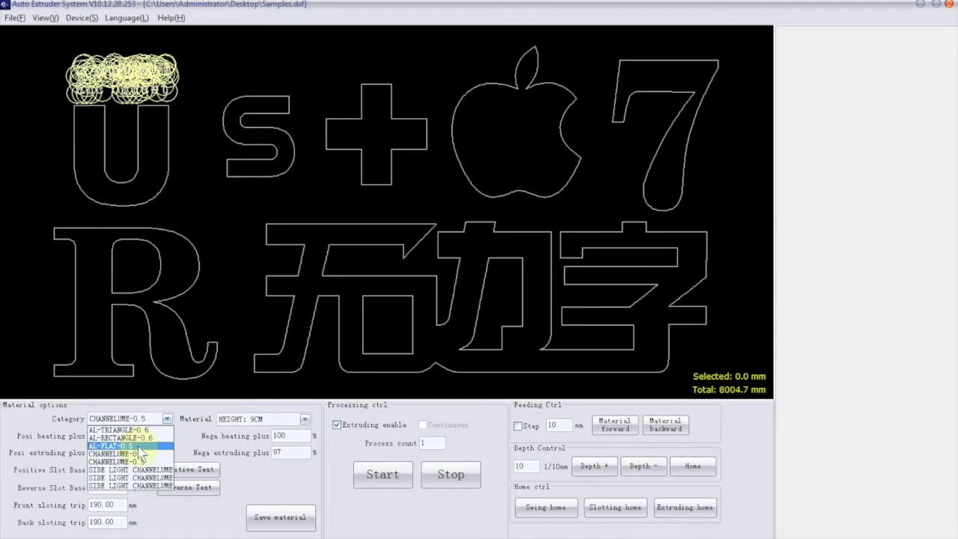
Choose category CHANNELUME-0.5 and material HEIGHT: 9CM, replacing an initial AL-FLAT-0.6 / HEIGHT: 7-12 CM choice.
left_click(139, 447)
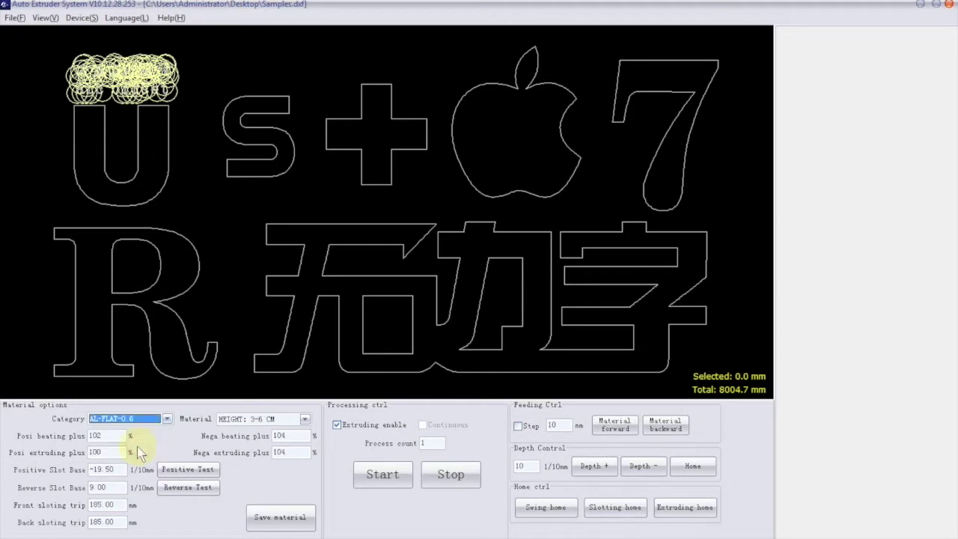
left_click(304, 419)
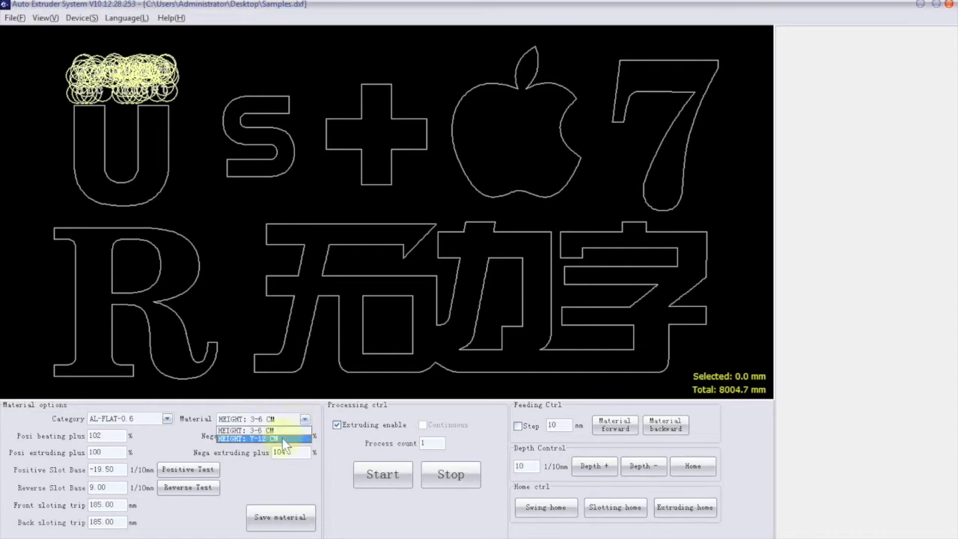
left_click(284, 439)
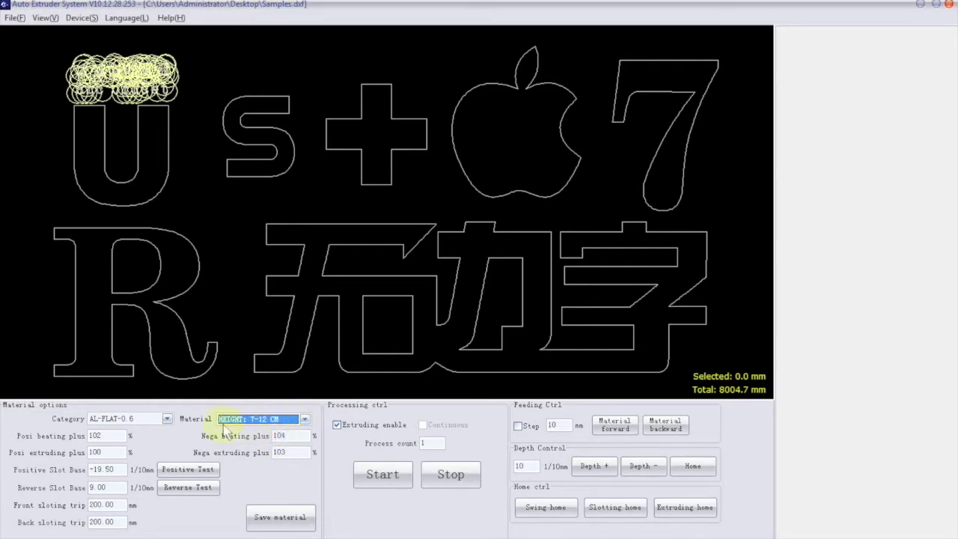
left_click(167, 419)
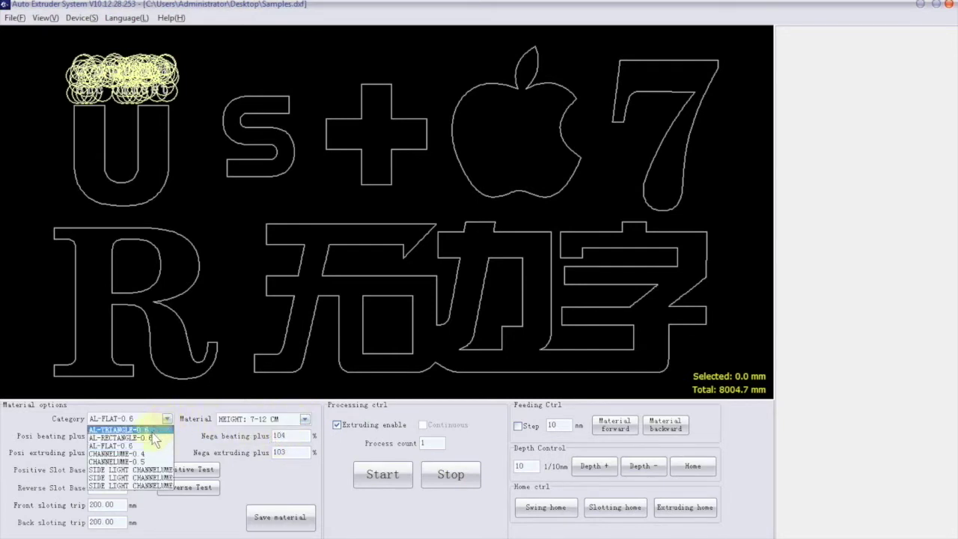
left_click(141, 461)
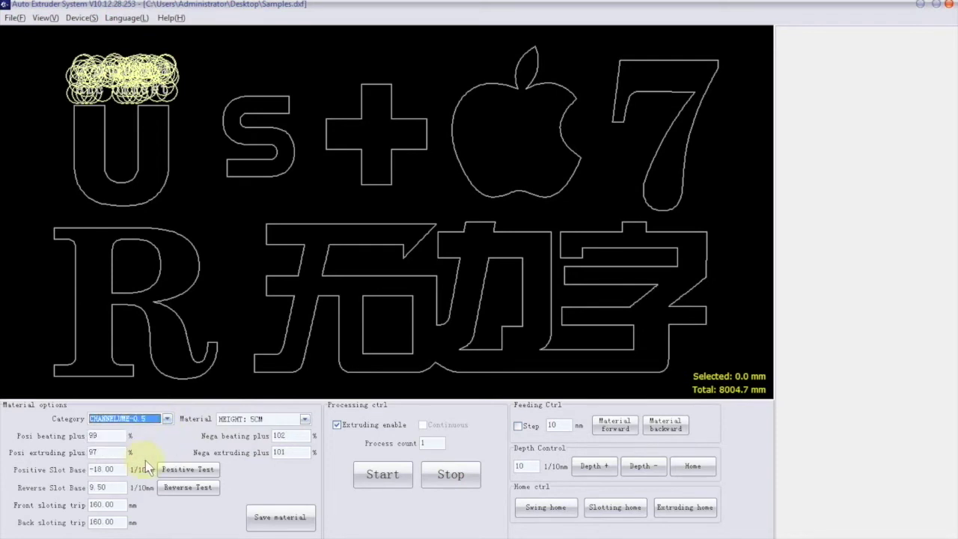
left_click(304, 421)
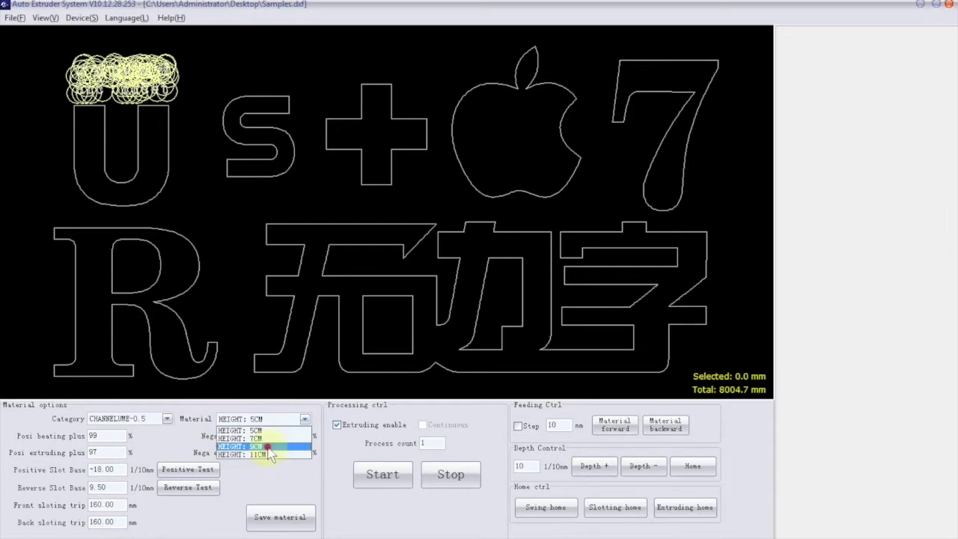
left_click(269, 446)
left_click(455, 184)
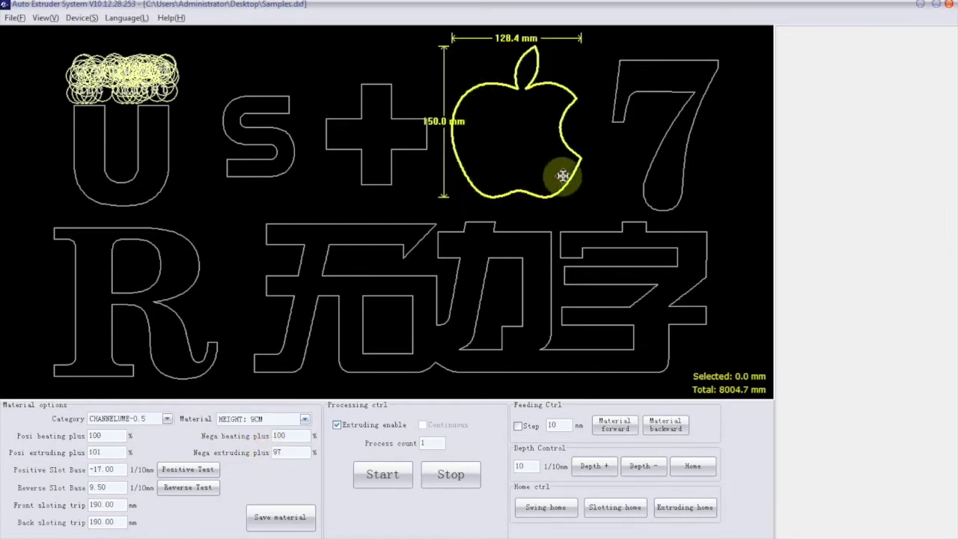
Outer-pick part of the Apple logo outline and confirm it with Conform pick.
right_click(527, 88)
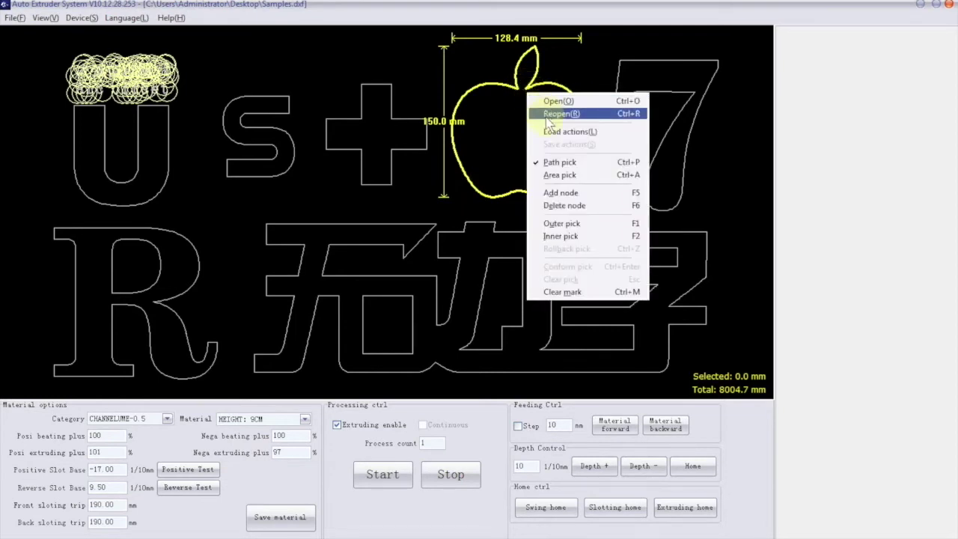
left_click(565, 225)
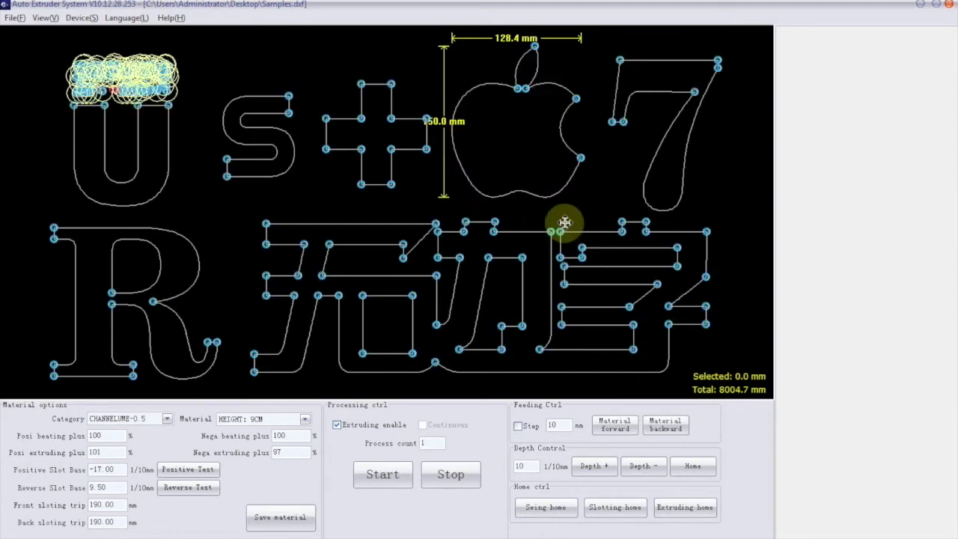
left_click(525, 88)
left_click(524, 88)
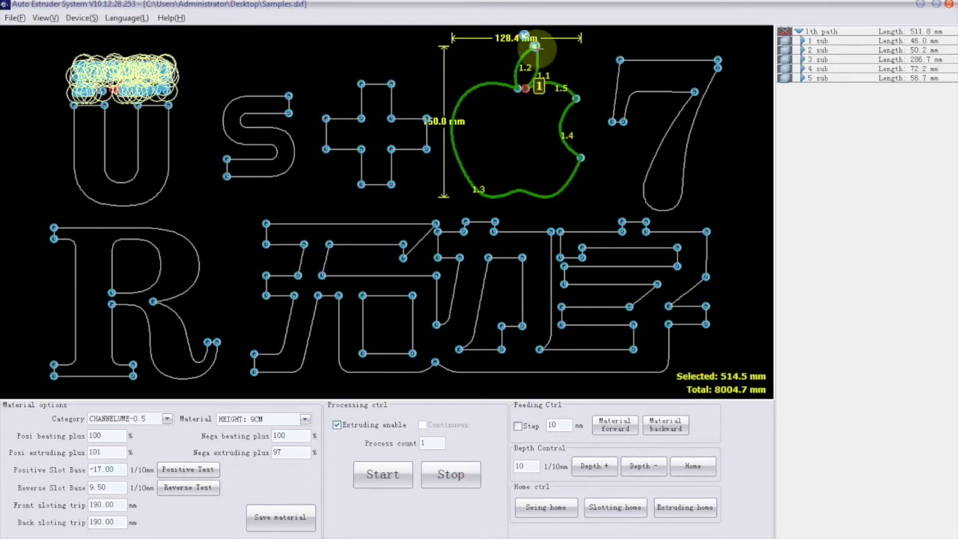
left_click(546, 112)
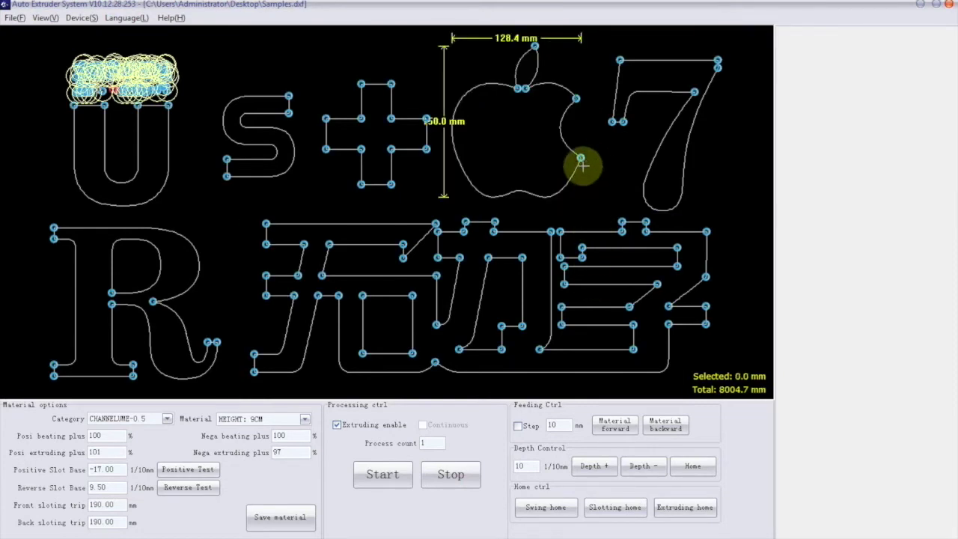
left_click(521, 87)
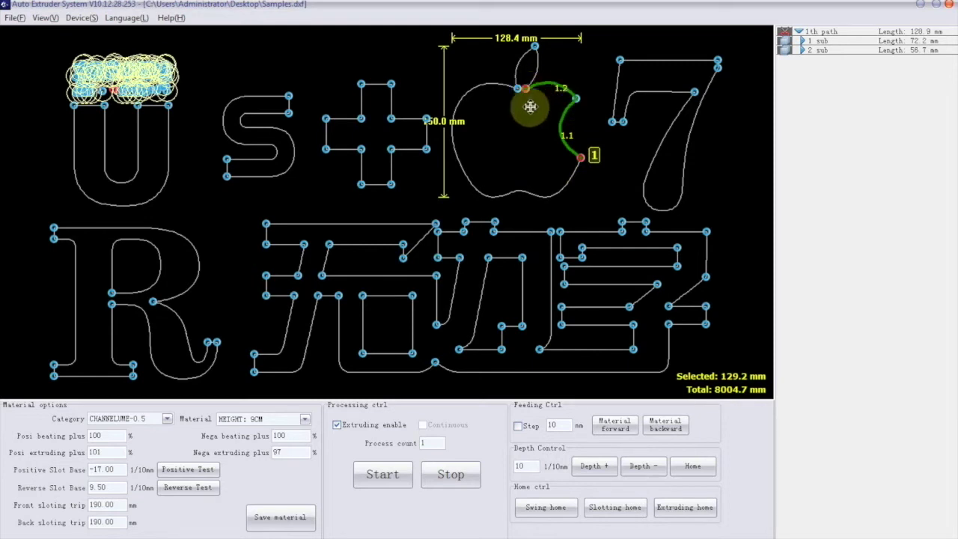
right_click(530, 106)
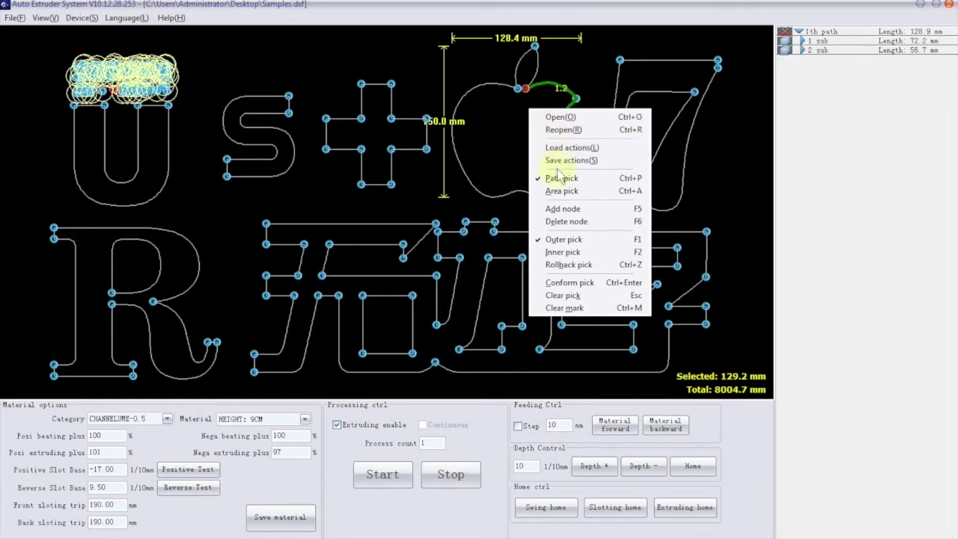
left_click(561, 286)
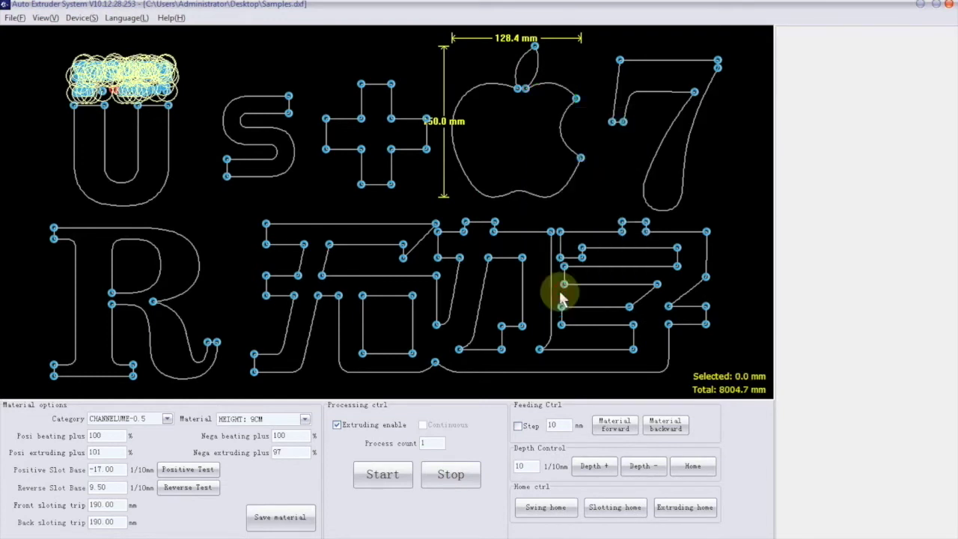
right_click(521, 109)
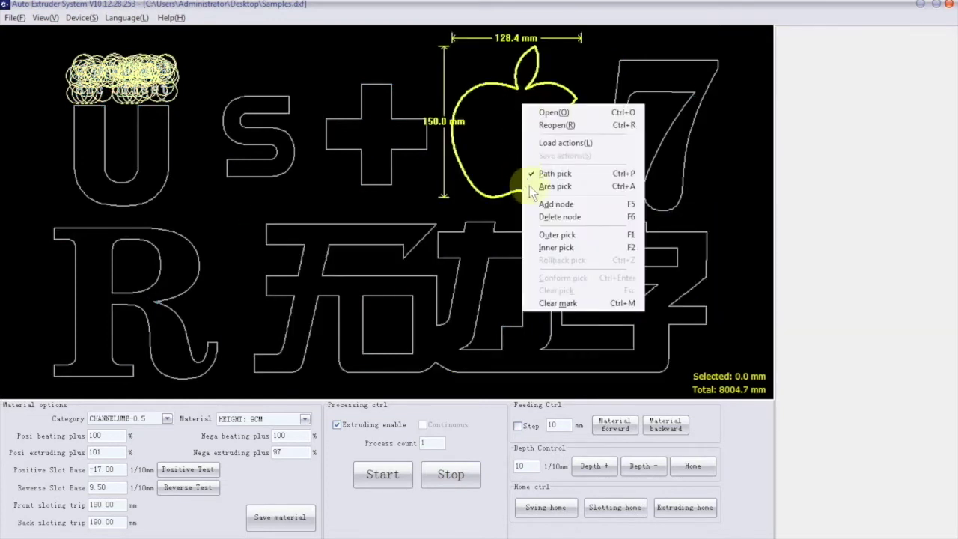
Outer-pick the full 514.5 mm Apple logo outline, confirm it, and start bending.
left_click(549, 236)
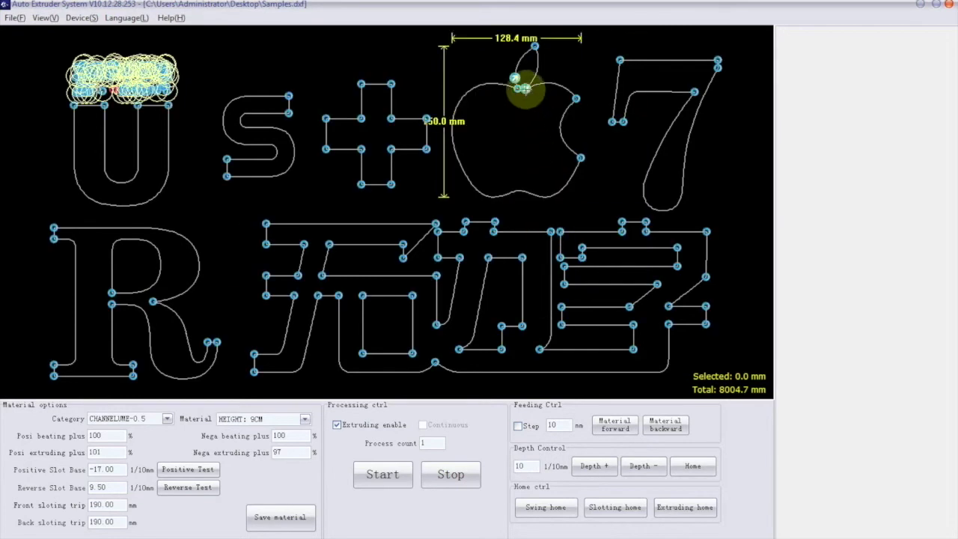
left_click(526, 89)
right_click(566, 198)
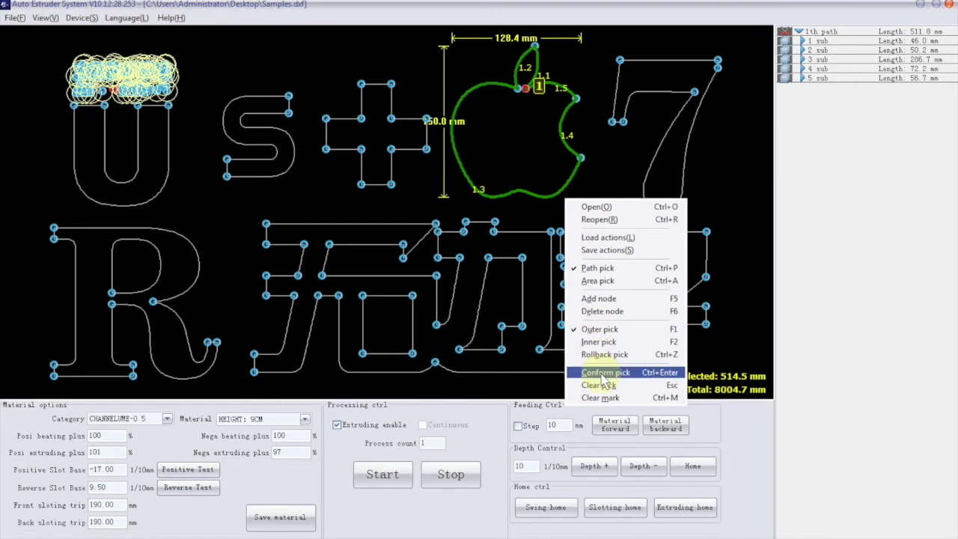
left_click(601, 373)
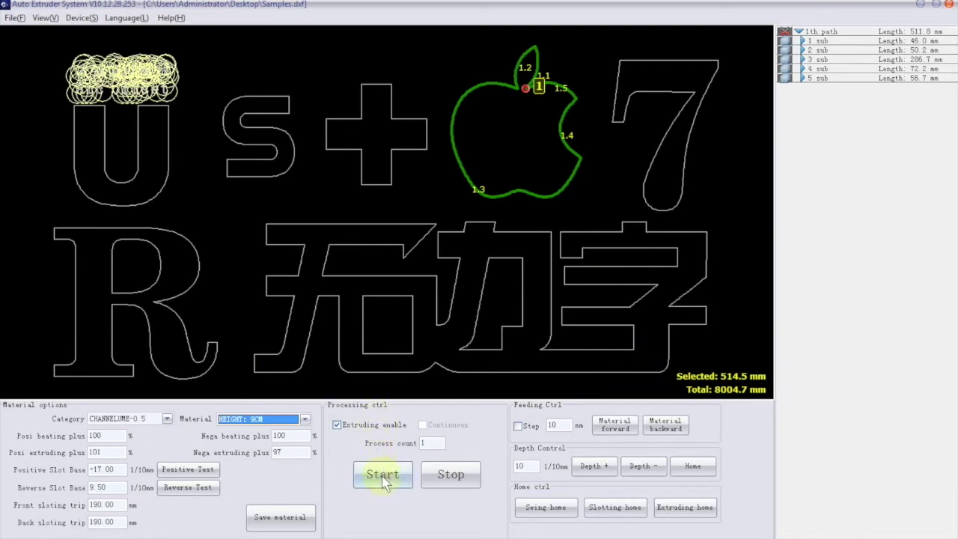
left_click(383, 478)
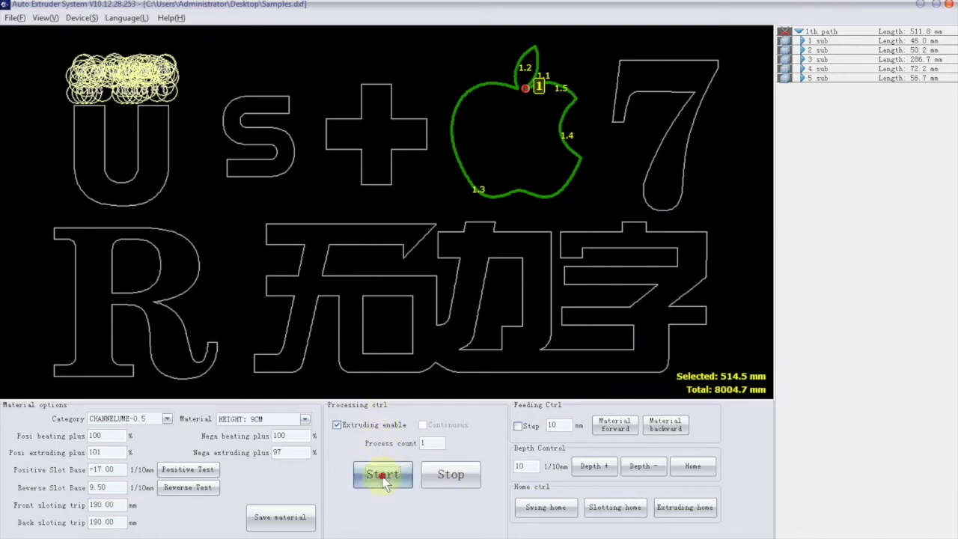